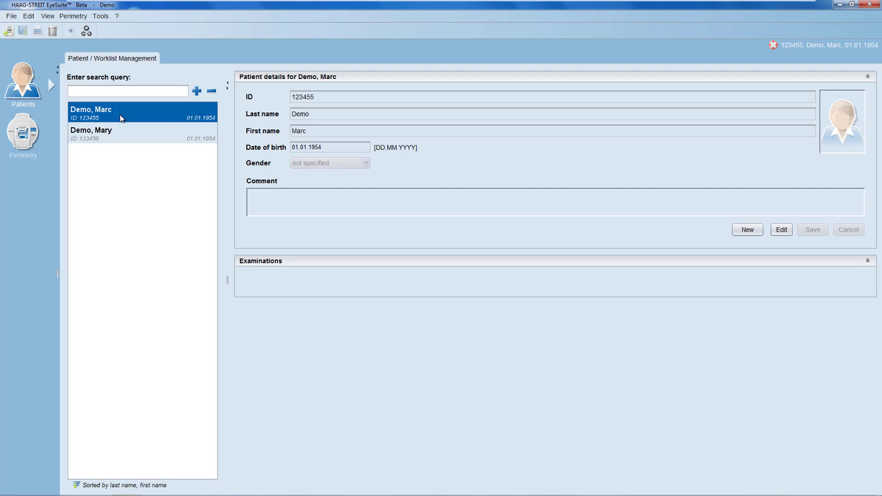
Step: Select demo patient Mary and start monocular left-eye (OS) perimetry, continuing to the examination list
click(112, 142)
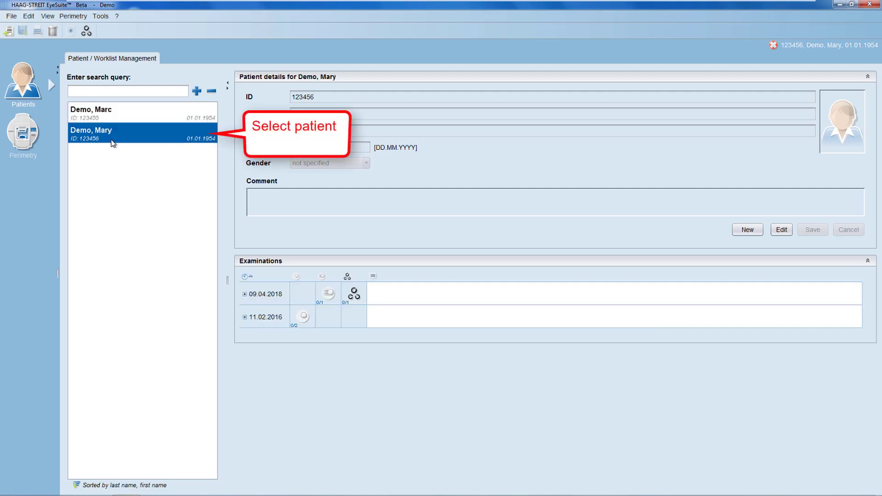
click(33, 143)
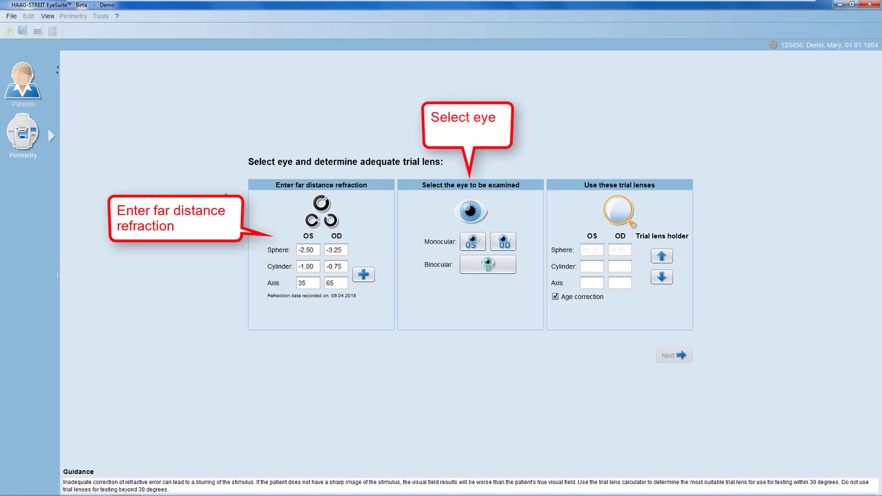
click(474, 243)
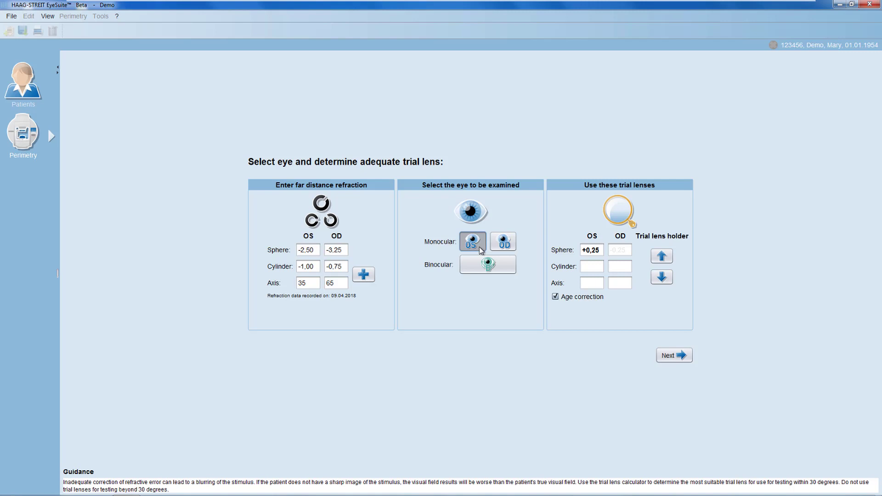
click(675, 359)
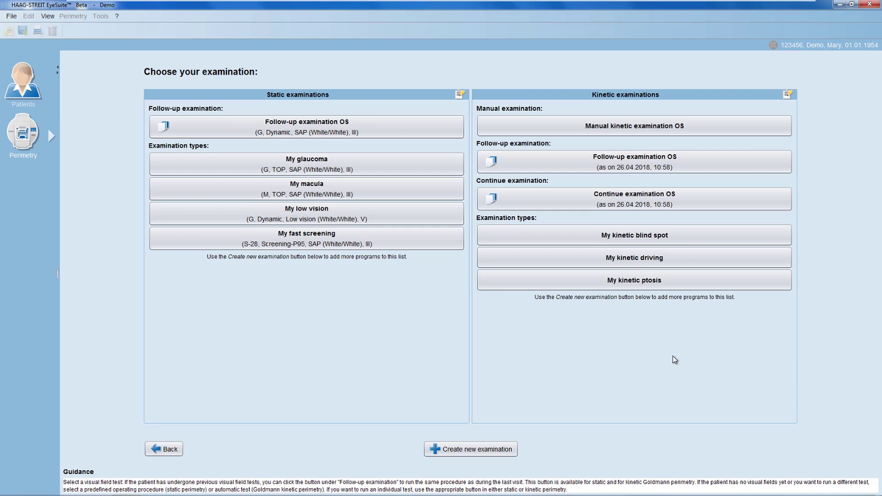
Step: Launch the manual kinetic examination for Mary's left eye (OS)
click(628, 134)
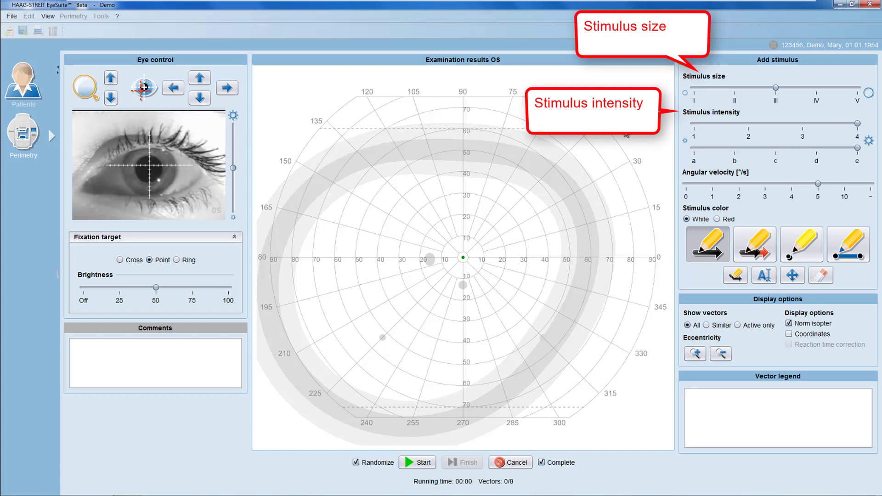
click(693, 89)
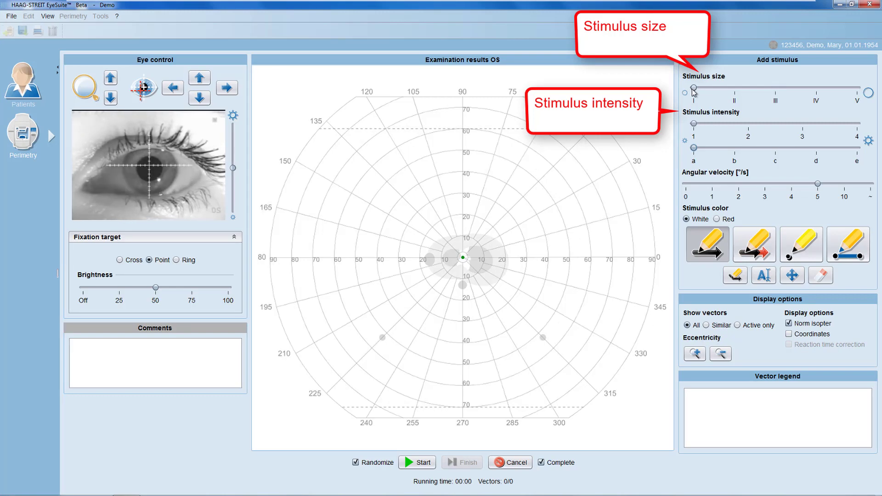
drag(693, 88, 857, 88)
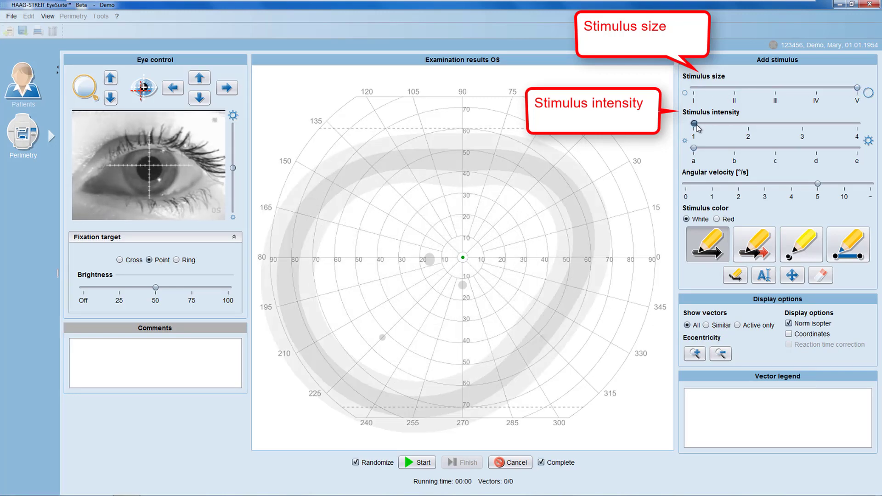
drag(694, 124, 856, 123)
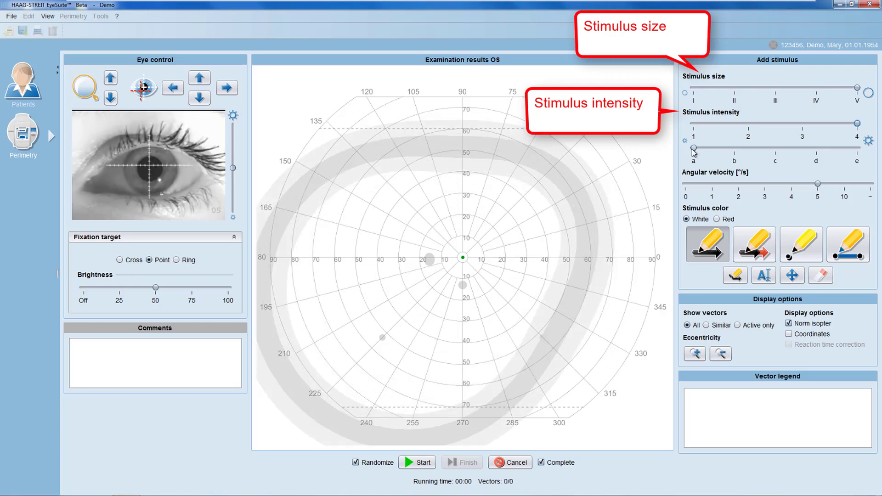
drag(694, 148, 856, 147)
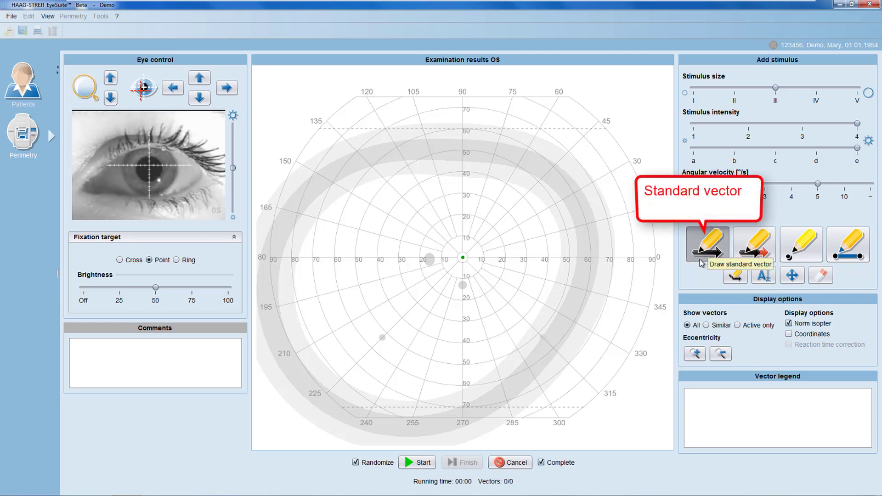
Step: Record two standard vectors: one from the 150° periphery, one short leftward below fixation
click(705, 246)
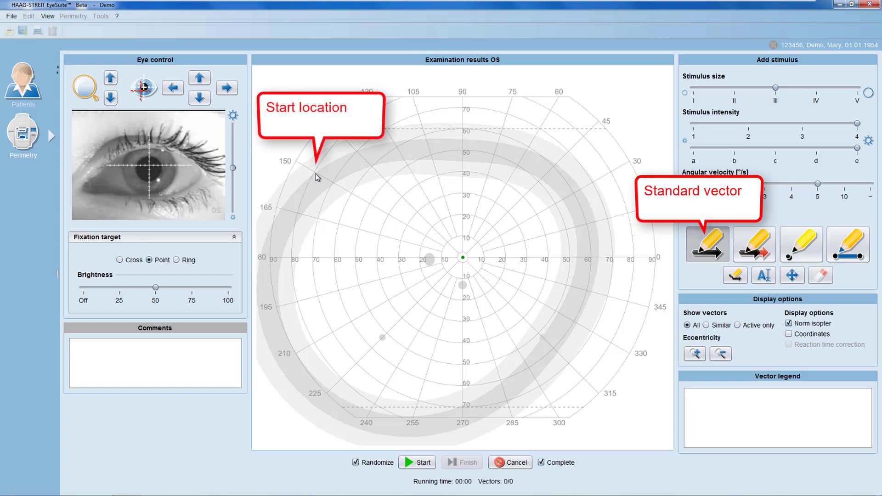
click(328, 181)
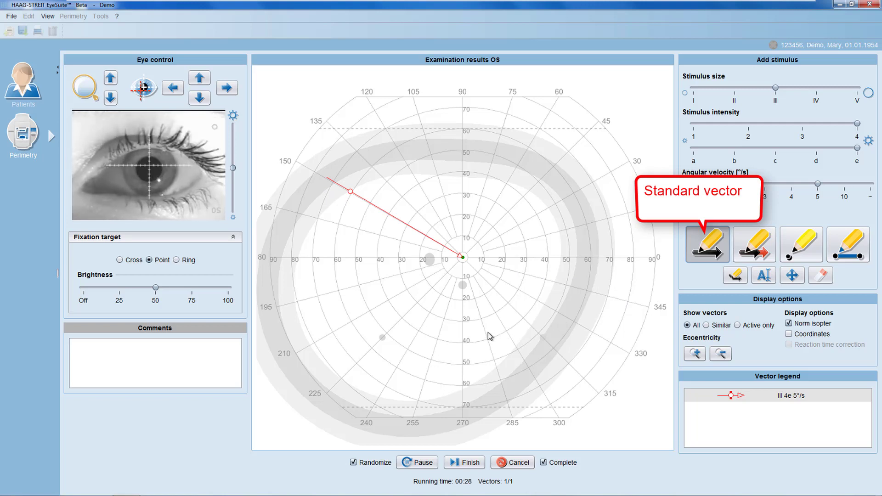
drag(488, 335, 448, 334)
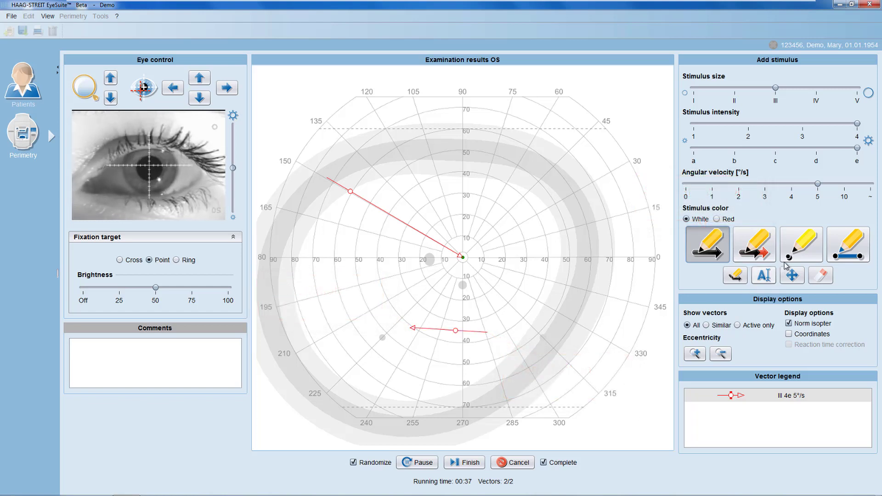
Step: Place a static test point about 20° left of fixation
click(801, 244)
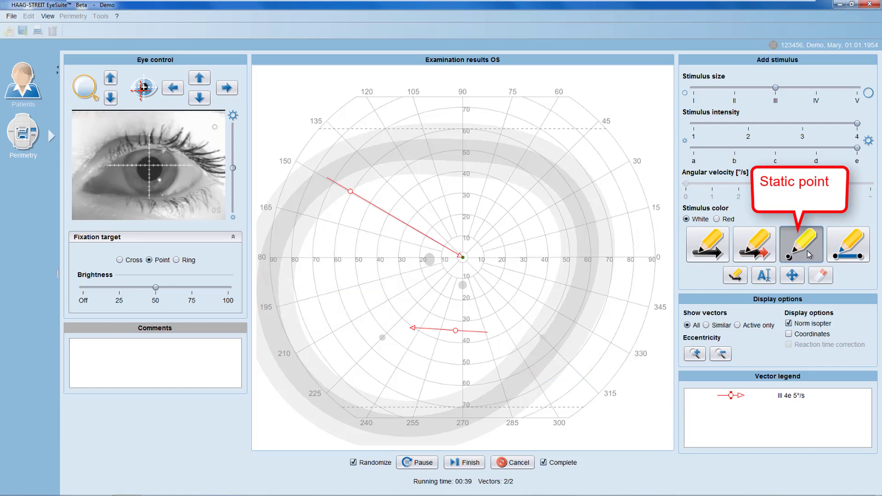
click(430, 258)
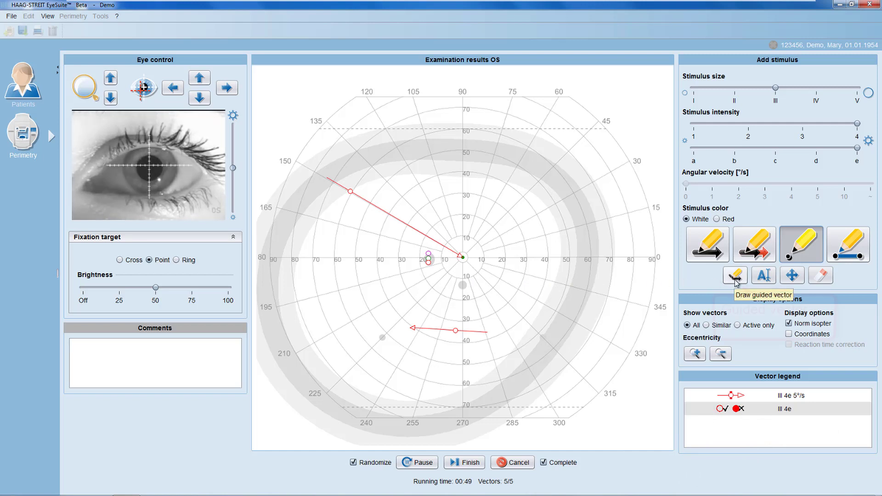
Step: Draw a curved guided vector right of centre, then delete it
click(736, 277)
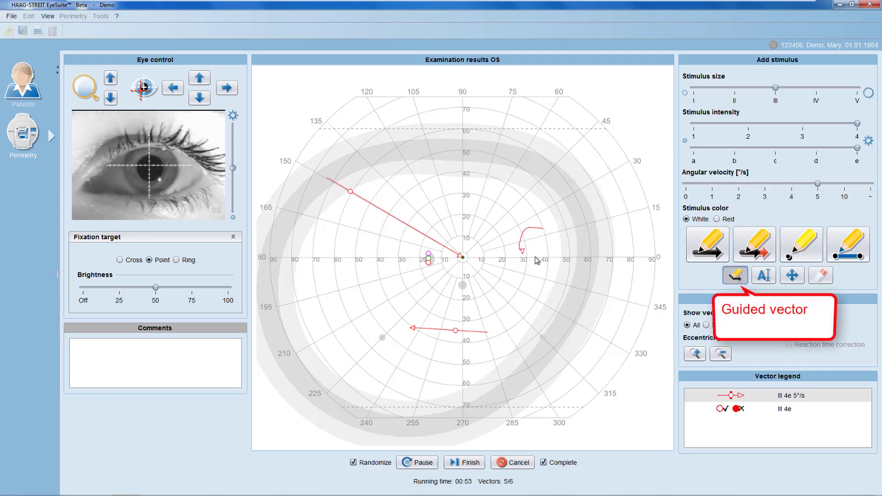
drag(538, 260, 527, 283)
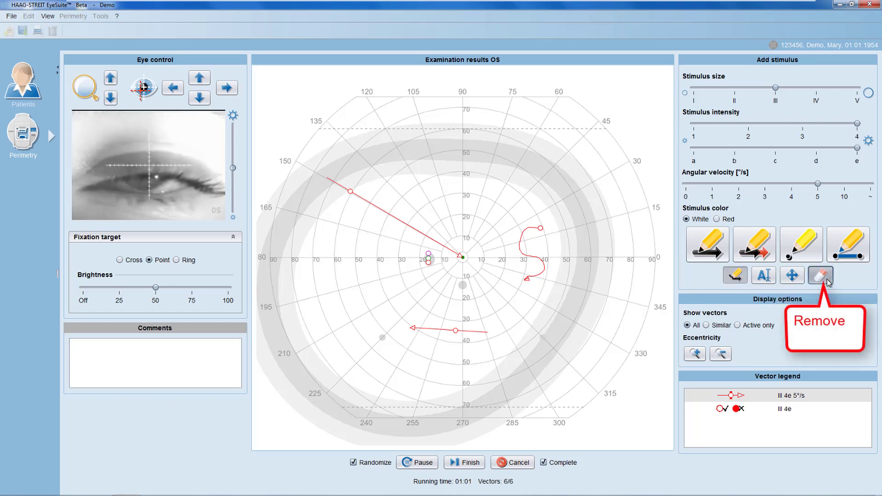
click(544, 263)
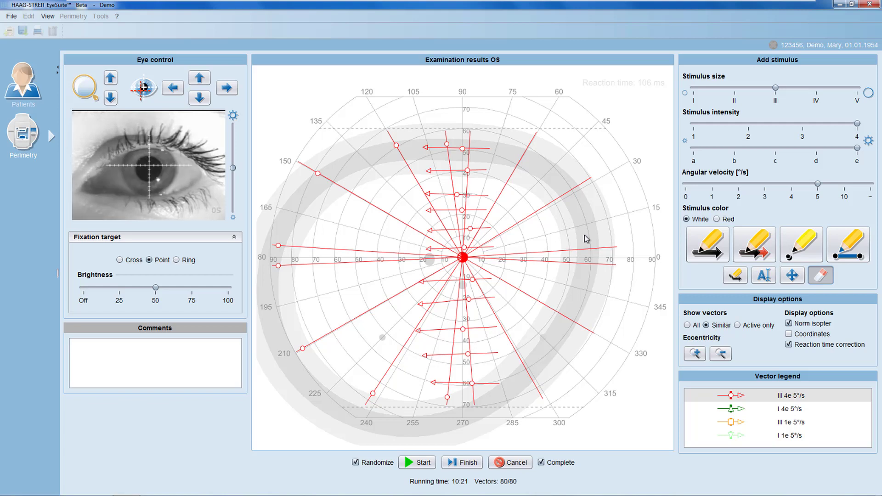
Step: Build an isopter starting at the 150° response point and close it with a right-click
click(864, 252)
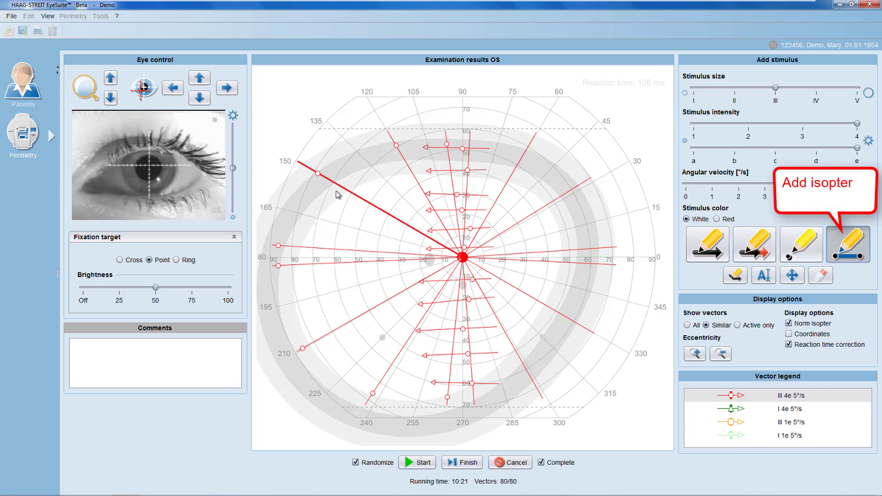
click(321, 177)
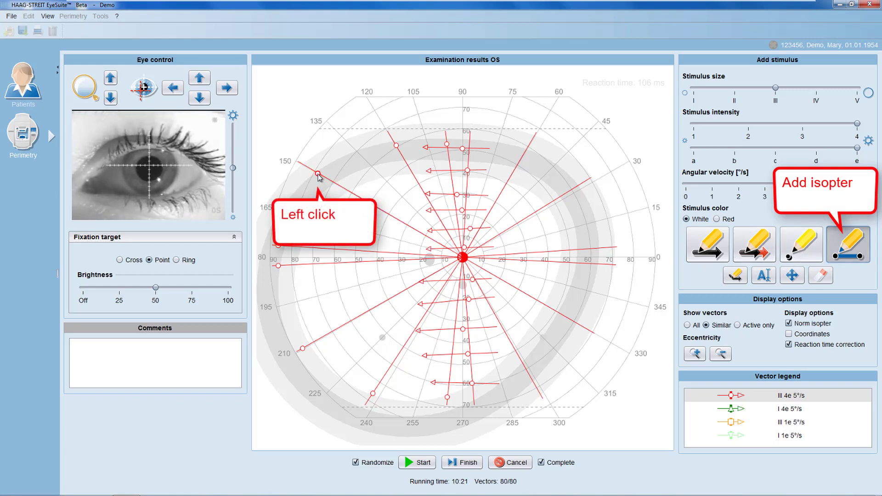
click(319, 175)
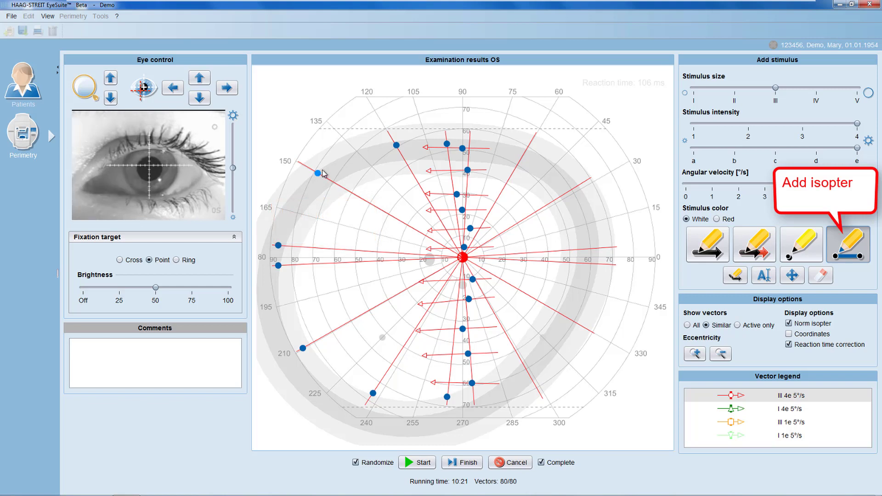
right_click(353, 144)
right_click(353, 145)
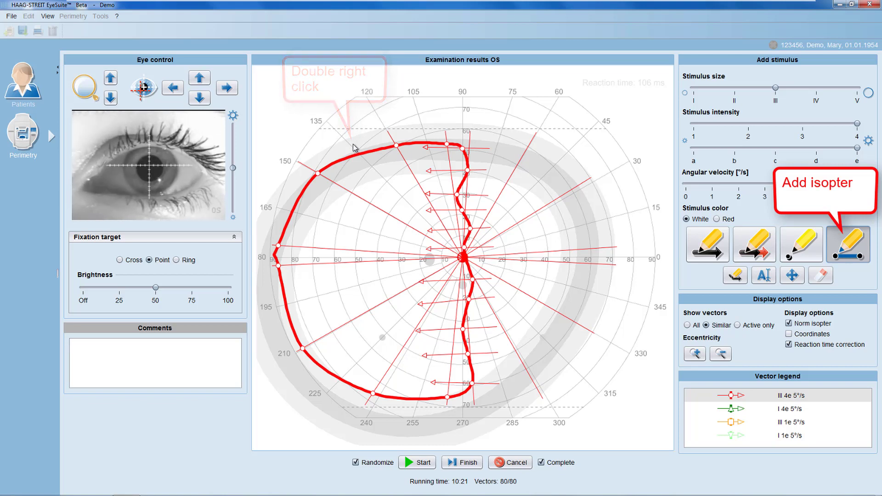
Step: Delete the drawn isopter and start a new one through the 150°, 120°, upper and central points
click(820, 276)
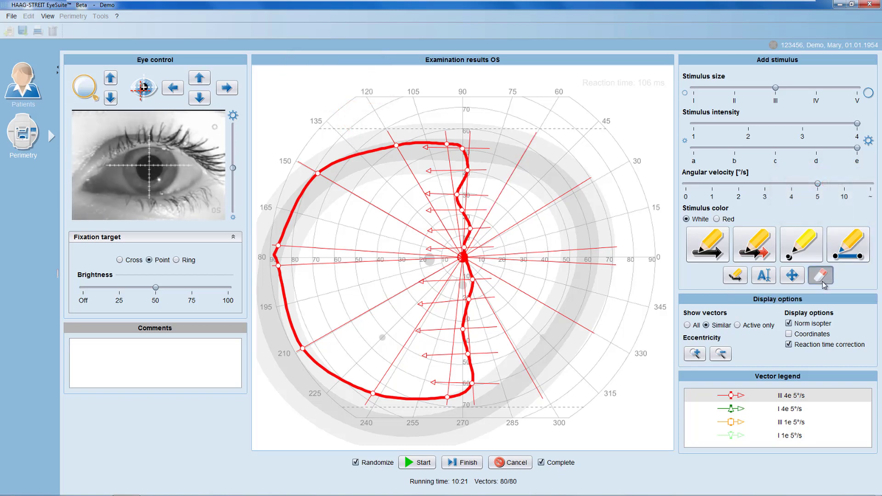
click(372, 154)
click(848, 244)
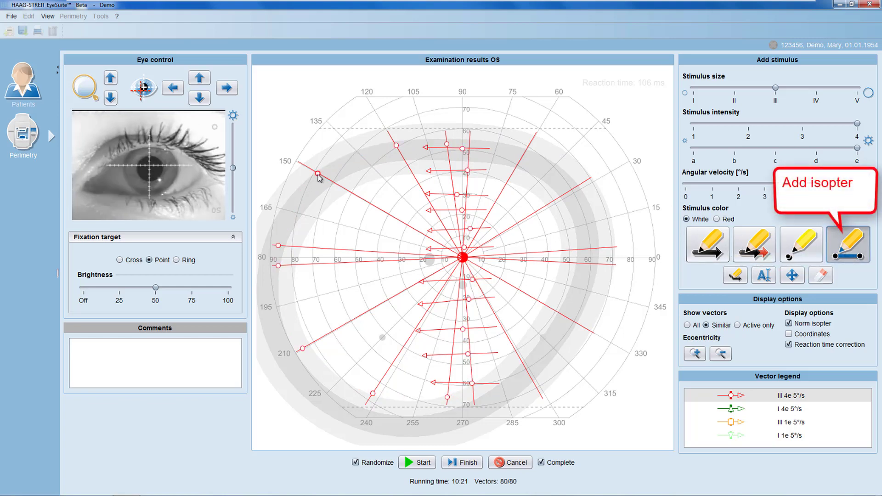
click(369, 168)
click(396, 145)
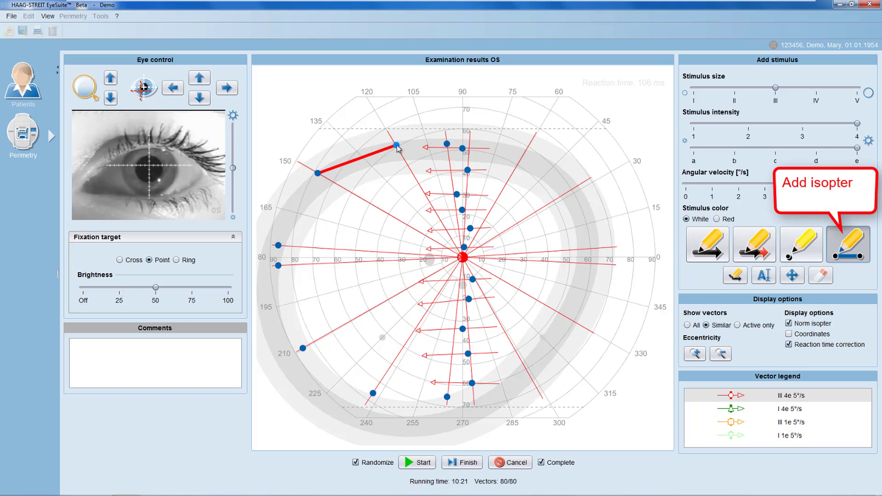
click(446, 143)
click(467, 171)
click(456, 195)
click(462, 210)
click(470, 229)
Step: Extend the new isopter around the lower and left field points, closing it at 150°
click(472, 279)
click(469, 299)
click(467, 353)
click(447, 397)
click(302, 348)
click(278, 266)
click(318, 173)
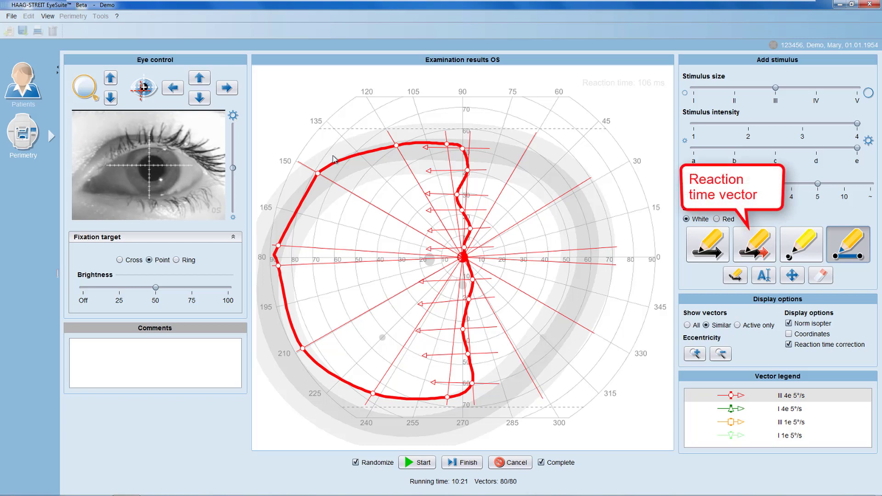
Step: Add three reaction-time vectors in the left part of the field chart
click(754, 244)
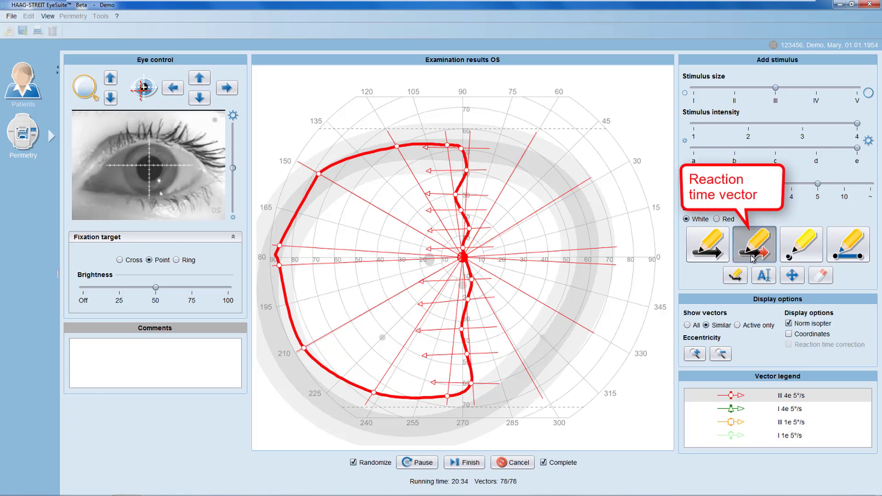
click(359, 289)
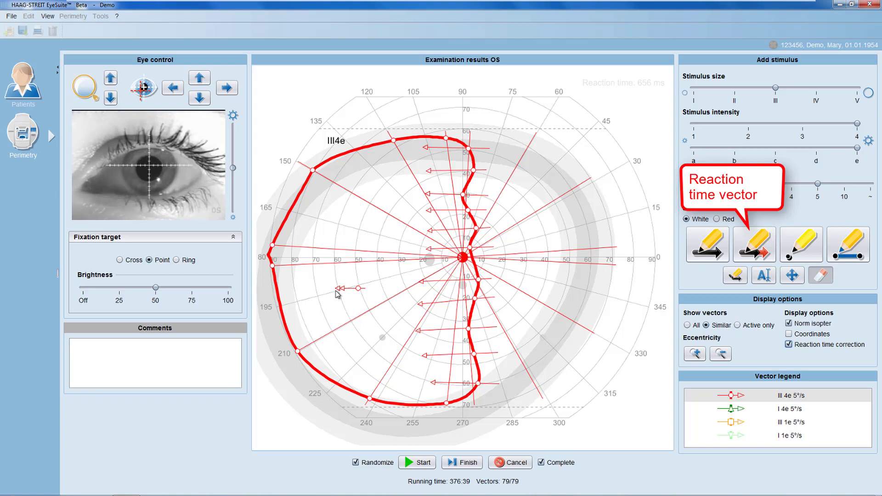
click(324, 279)
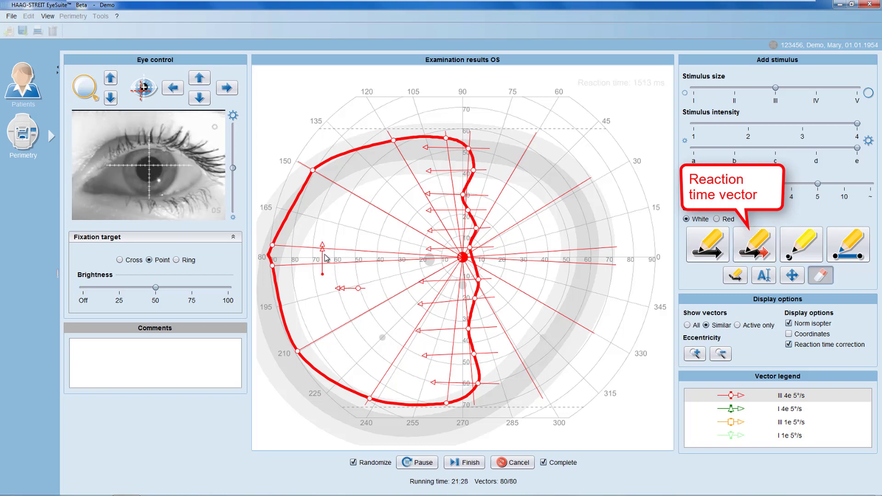
click(326, 231)
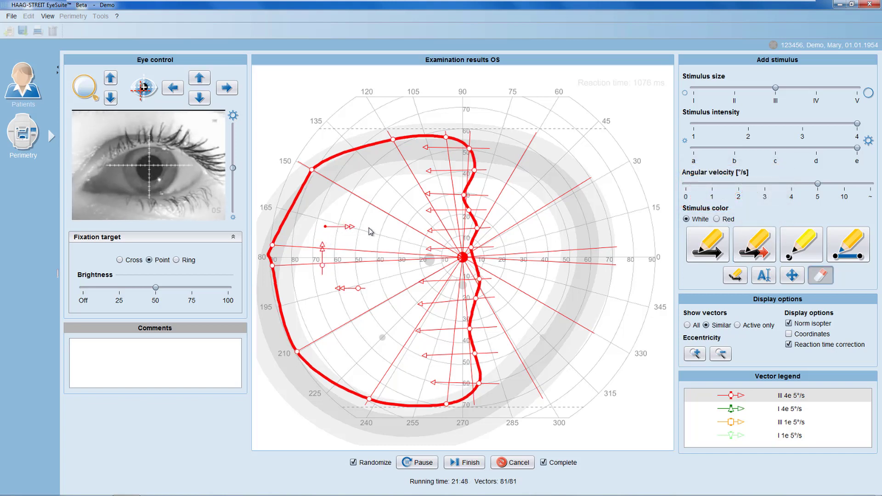
Step: Place a 'III4e' text label beside the red isopter, then enter label Move mode
click(764, 275)
click(329, 146)
click(345, 170)
text(III4e)
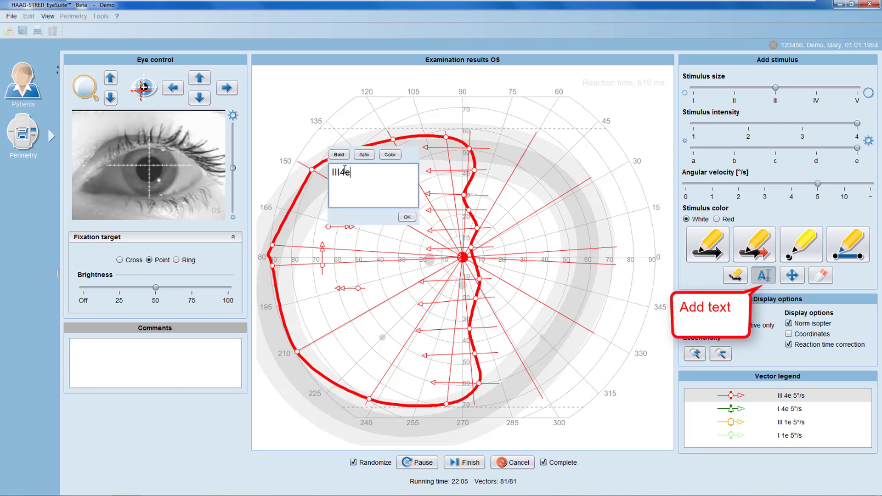
click(407, 217)
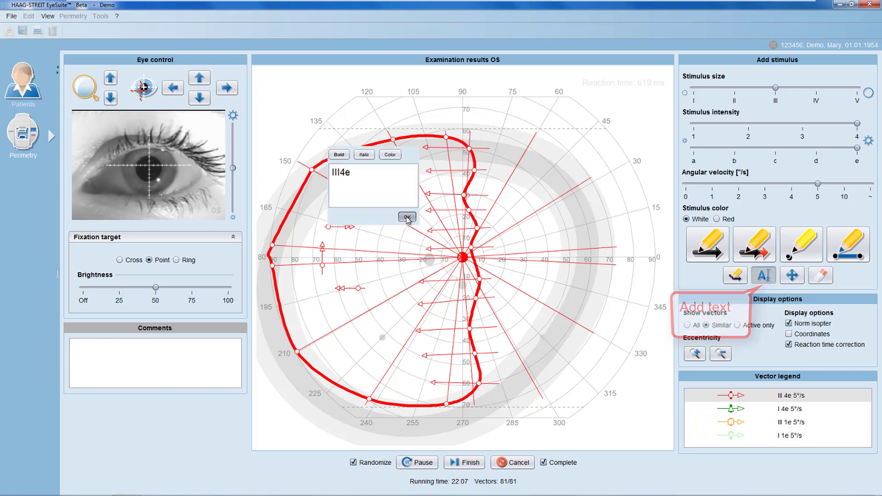
click(791, 276)
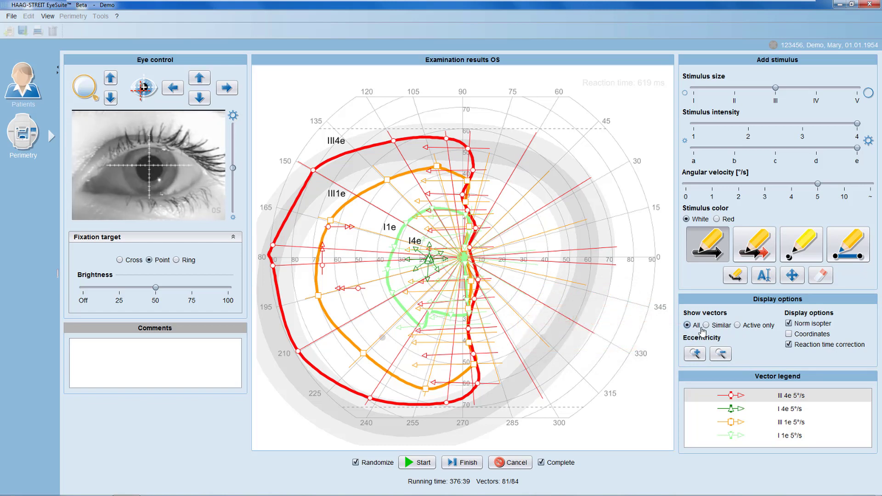
Step: Try Similar and Active-only vector views, make III 1e active, then show All vectors
click(705, 326)
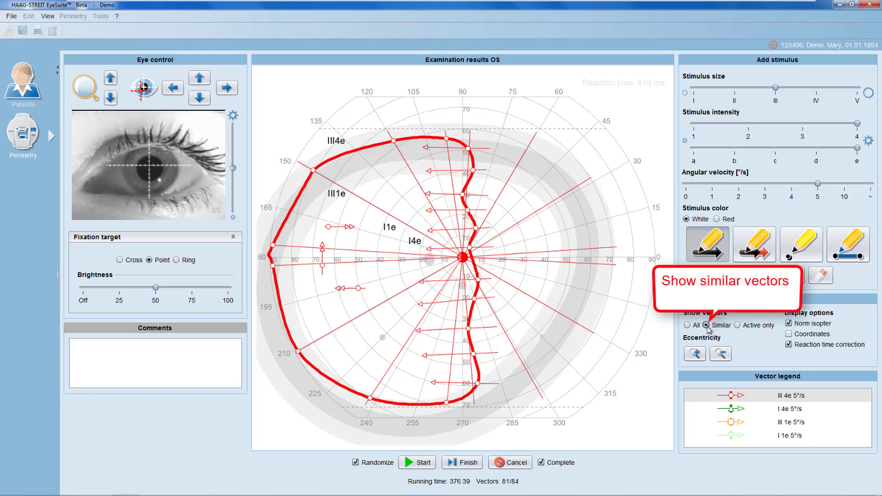
click(712, 423)
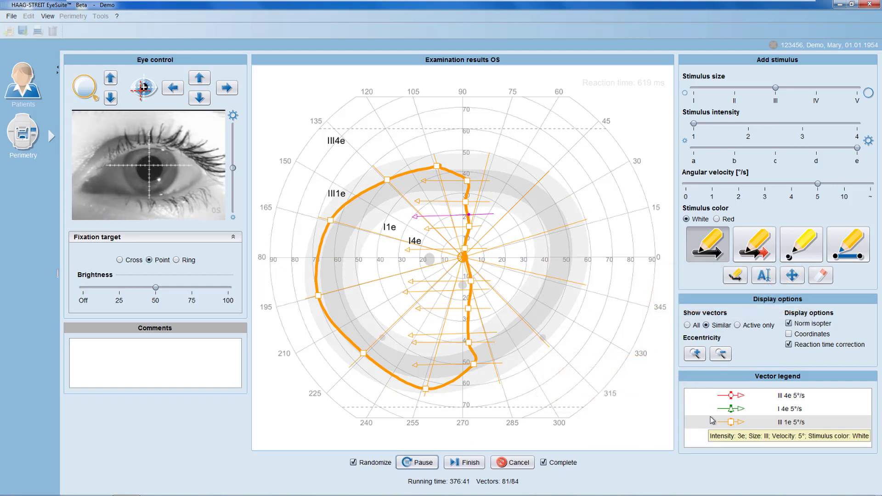
click(737, 325)
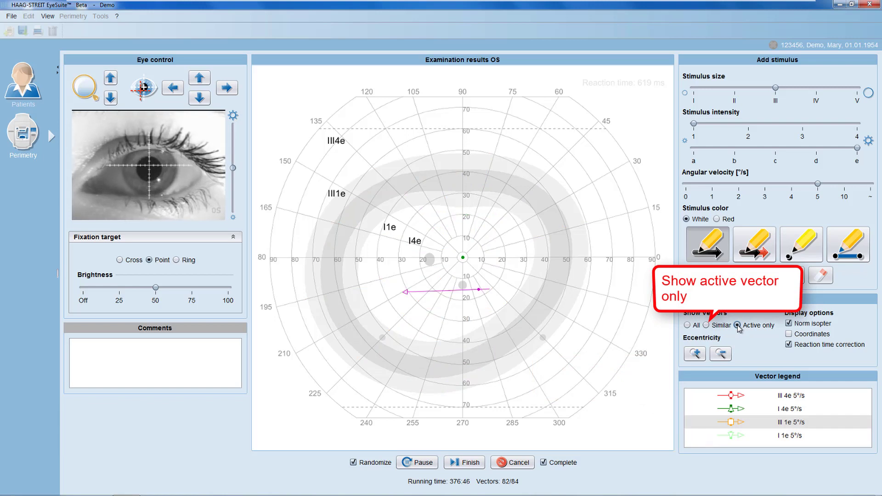
click(687, 325)
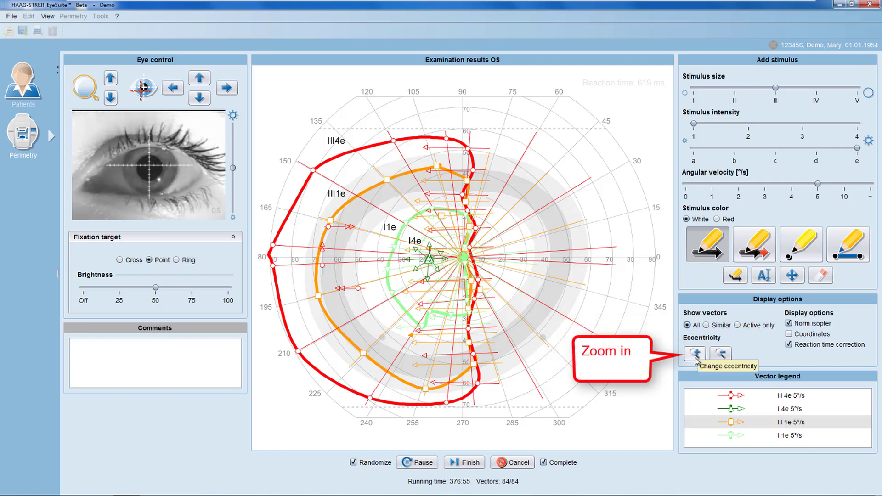
click(696, 354)
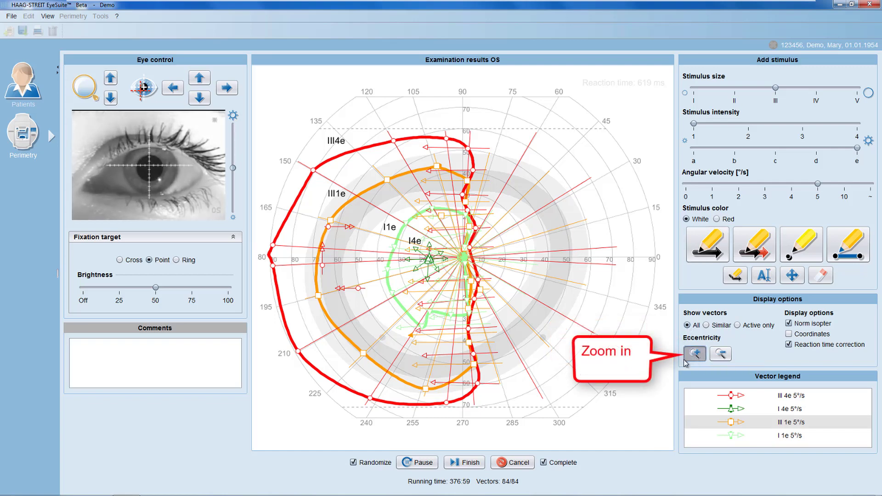
click(415, 264)
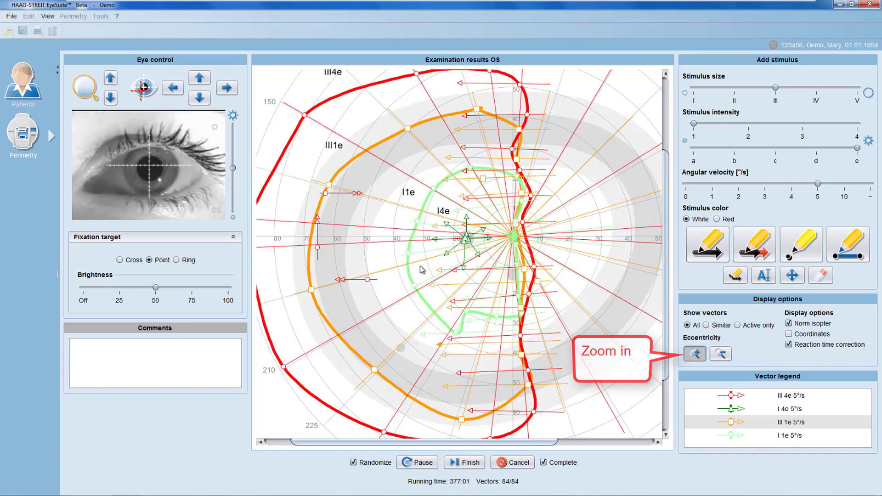
click(443, 250)
click(497, 256)
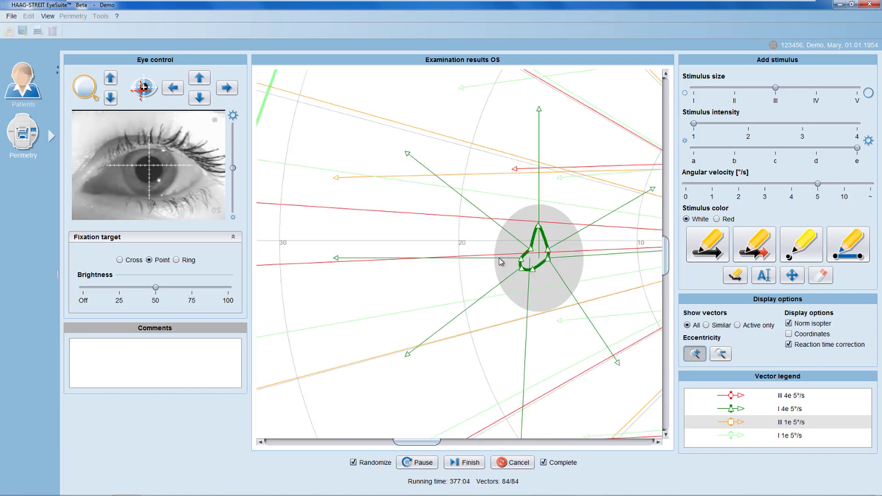
click(721, 354)
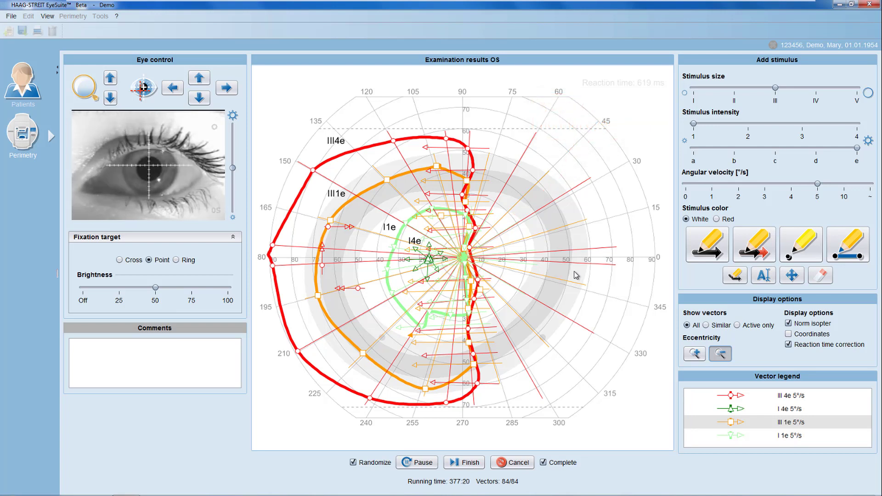
click(788, 322)
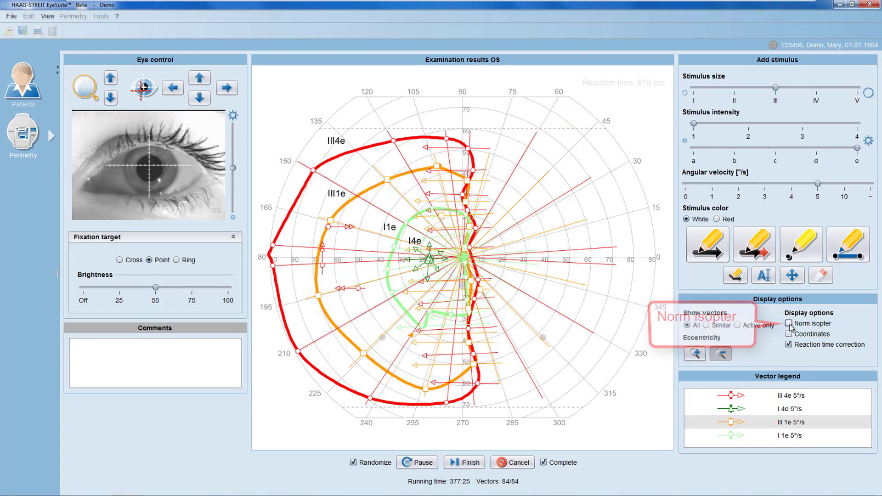
click(789, 323)
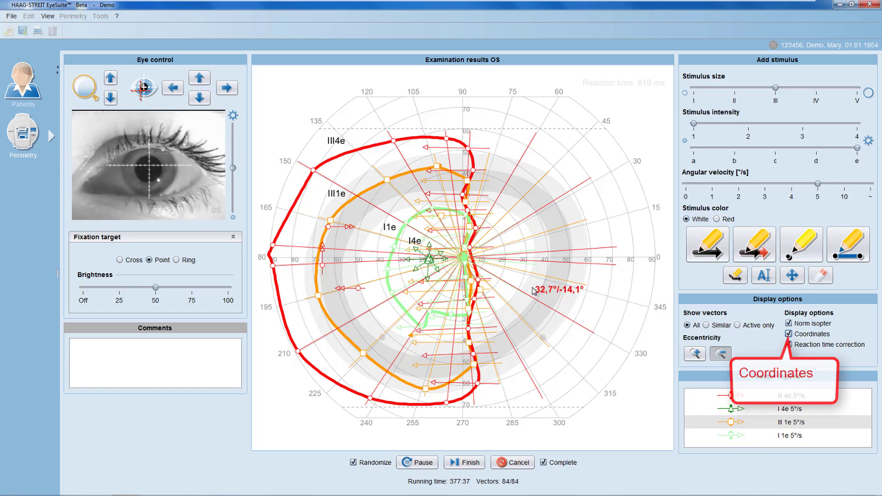
click(788, 334)
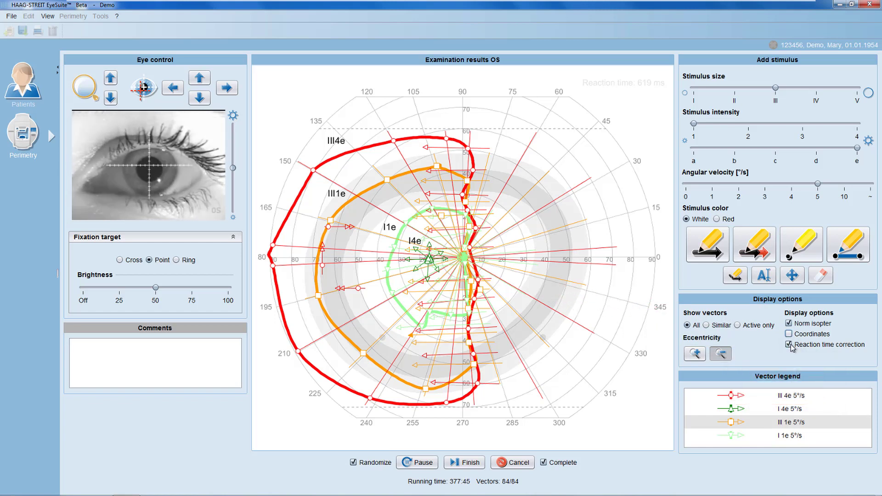
click(789, 345)
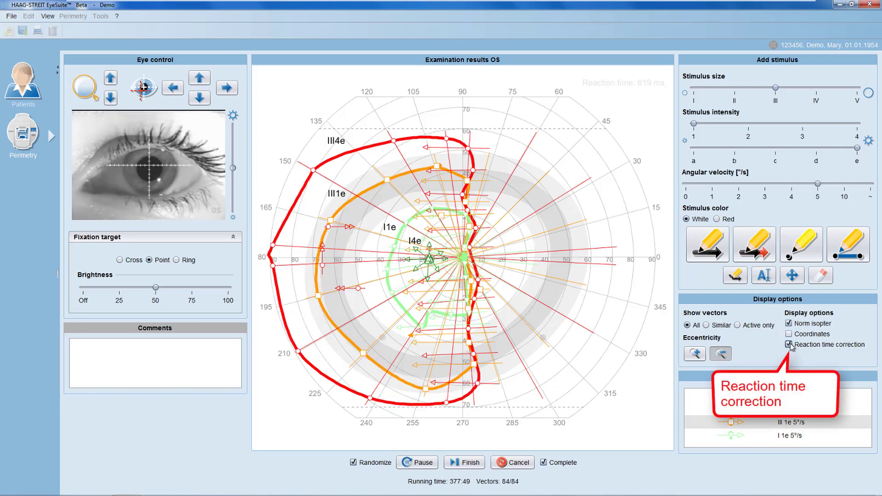
click(788, 344)
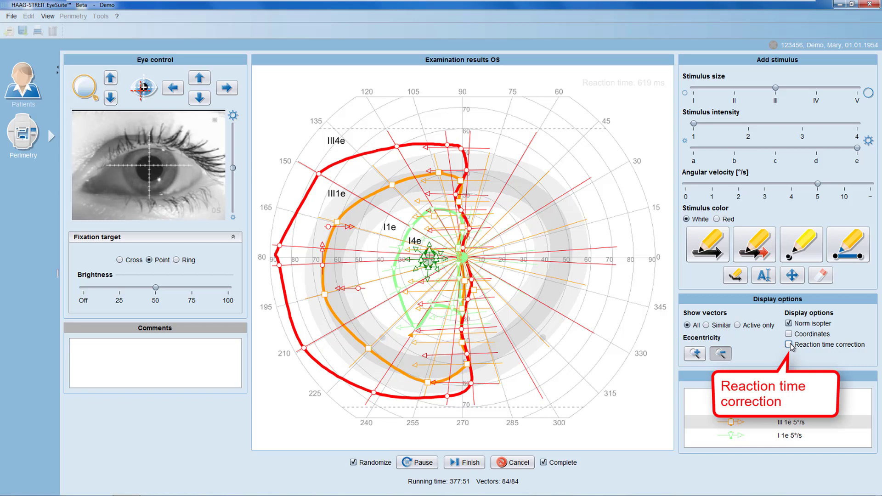
click(789, 343)
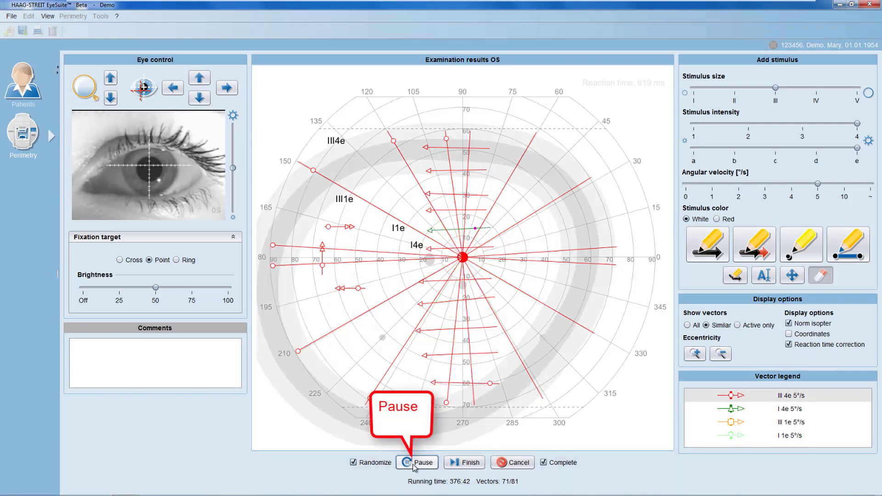
click(414, 464)
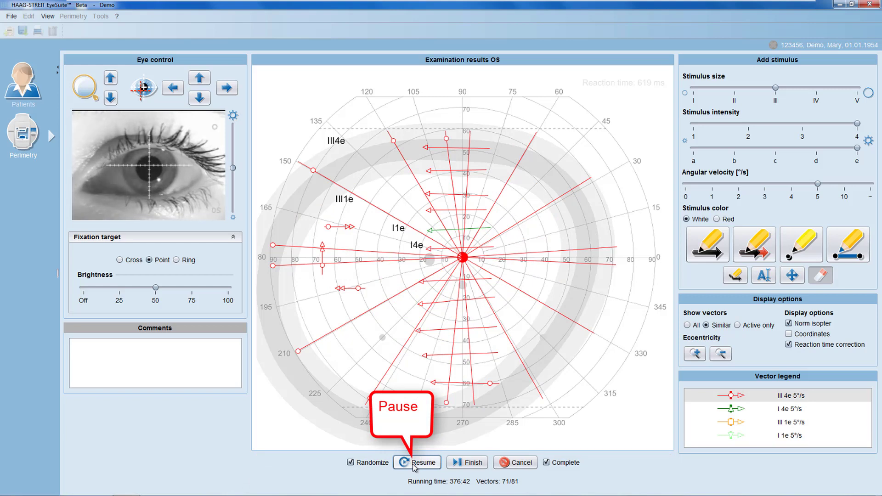
click(414, 465)
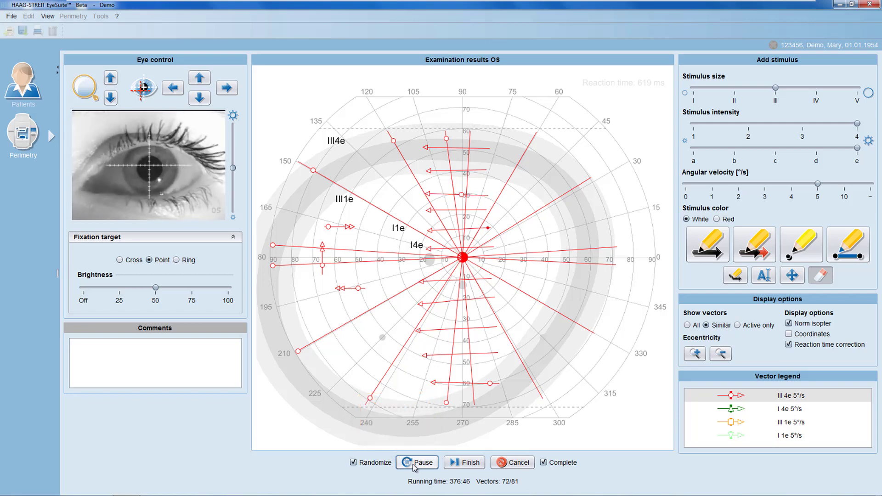
click(513, 462)
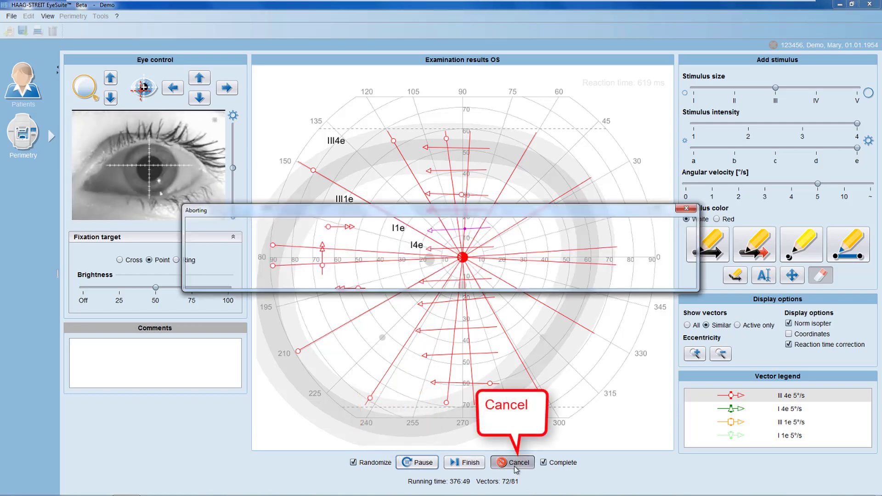
click(557, 271)
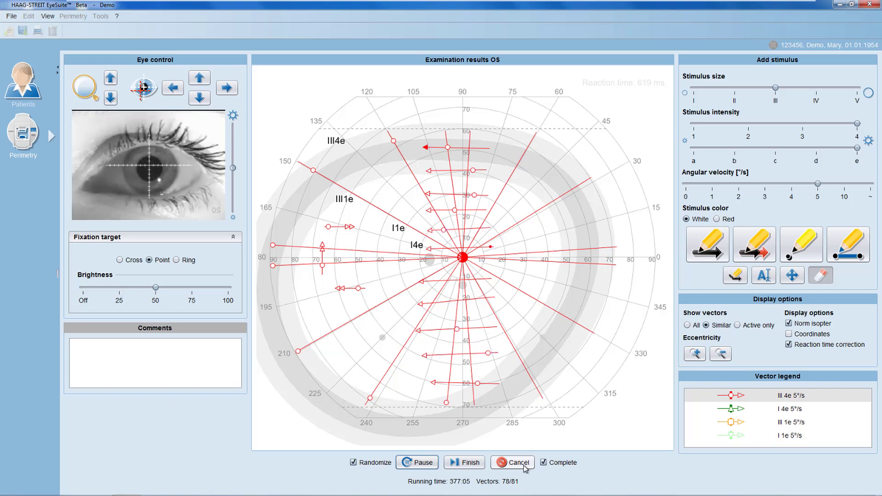
Step: Disable random order and the all-vector-types requirement, then finish but continue the examination
click(354, 462)
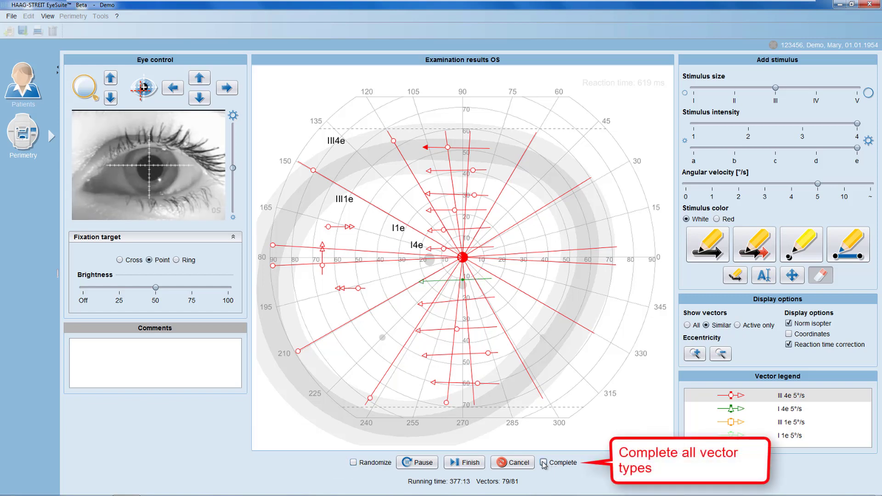
click(543, 462)
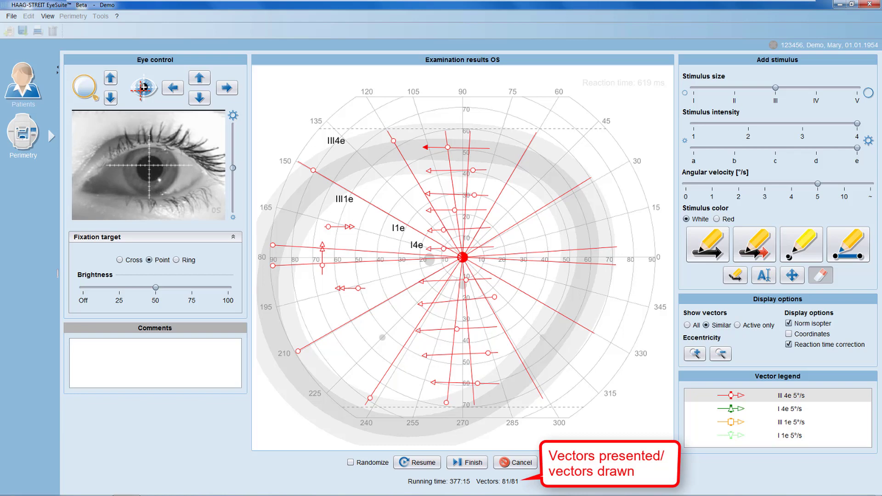
click(473, 463)
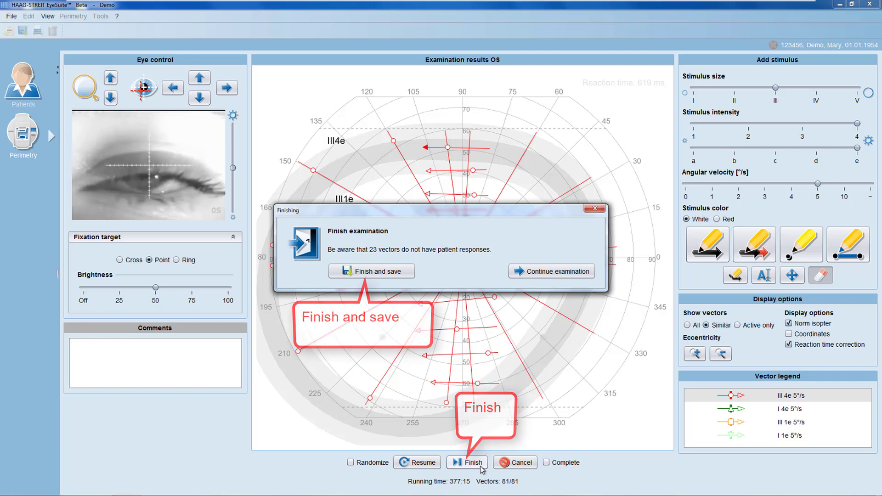
click(552, 272)
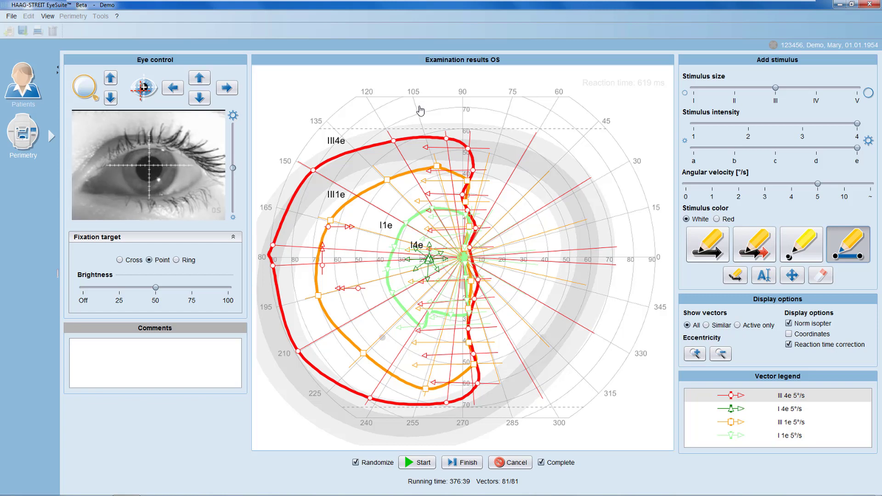
Step: Delete the III4e isopter's upper vertex near 120°, then add a point back there
click(395, 144)
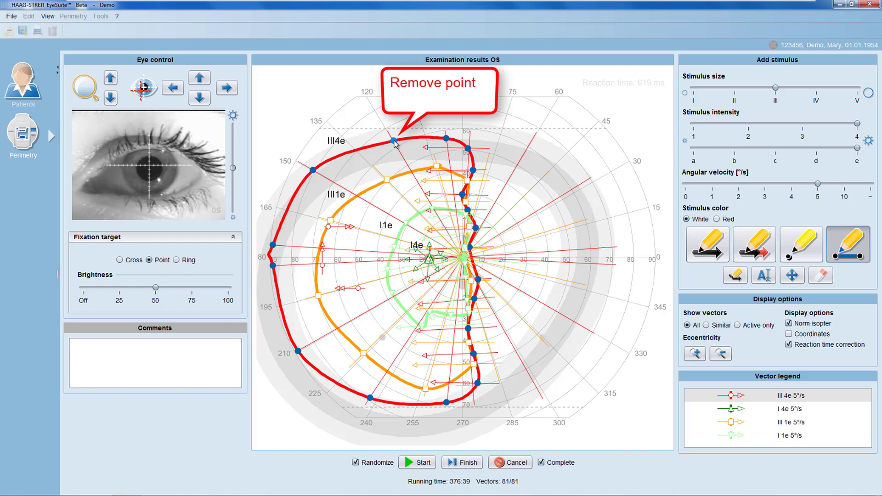
click(395, 142)
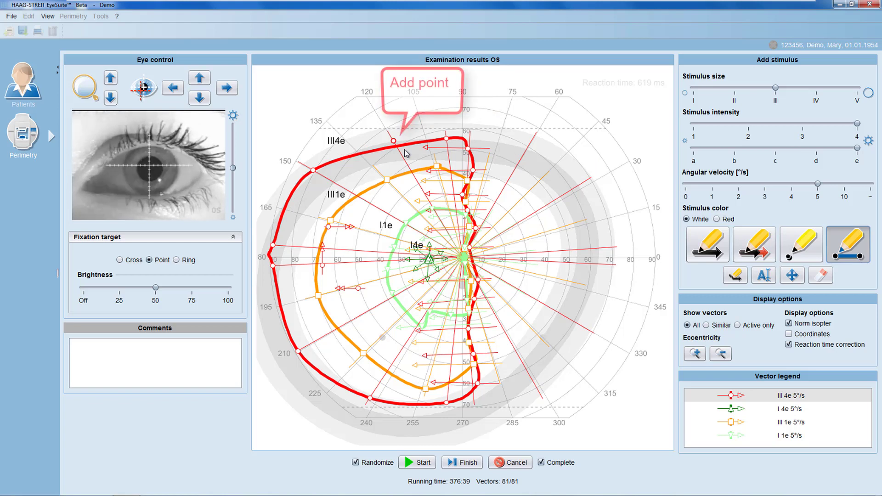
click(403, 145)
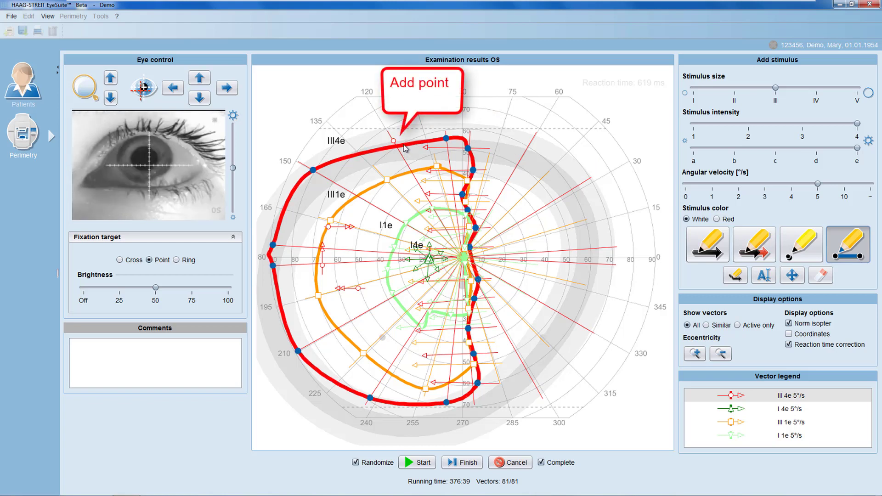
right_click(404, 145)
click(420, 153)
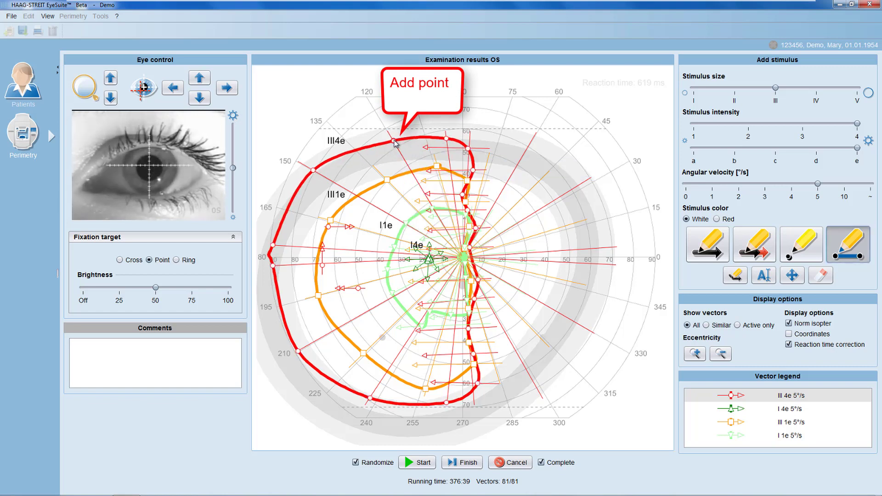
click(394, 142)
Step: Recolour the III4e isopter dark blue and set its boundary to Line
right_click(402, 144)
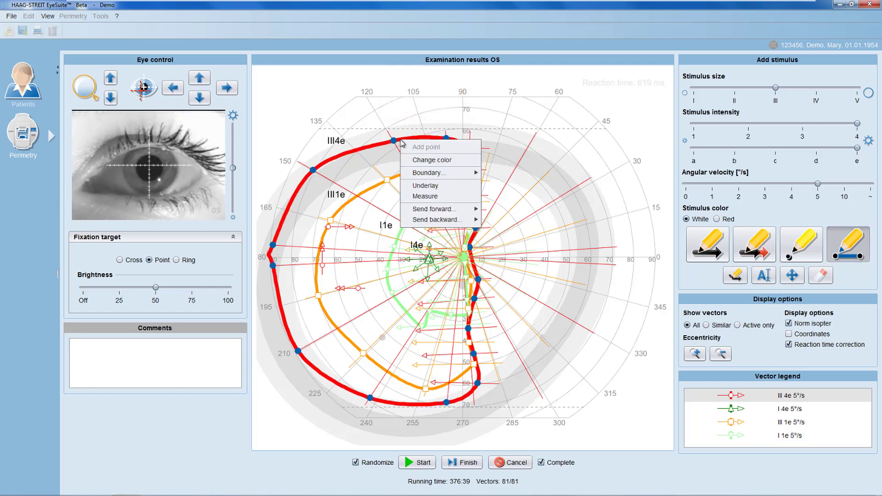
click(431, 160)
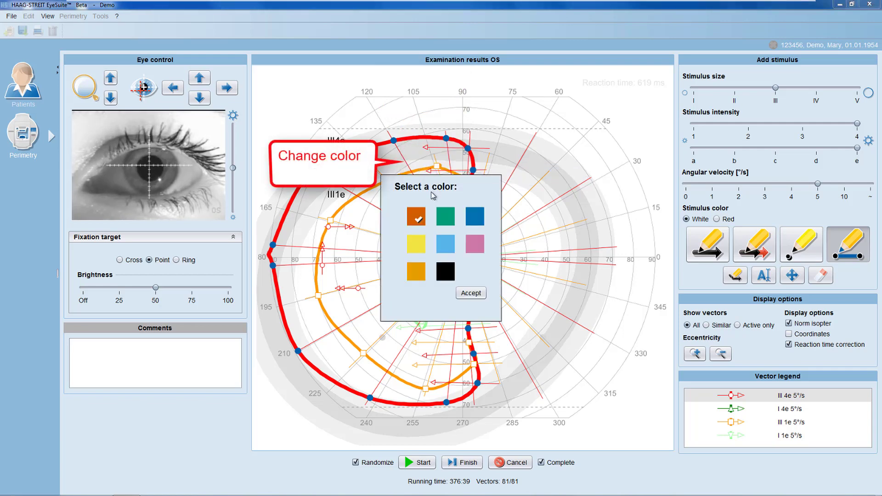
click(474, 218)
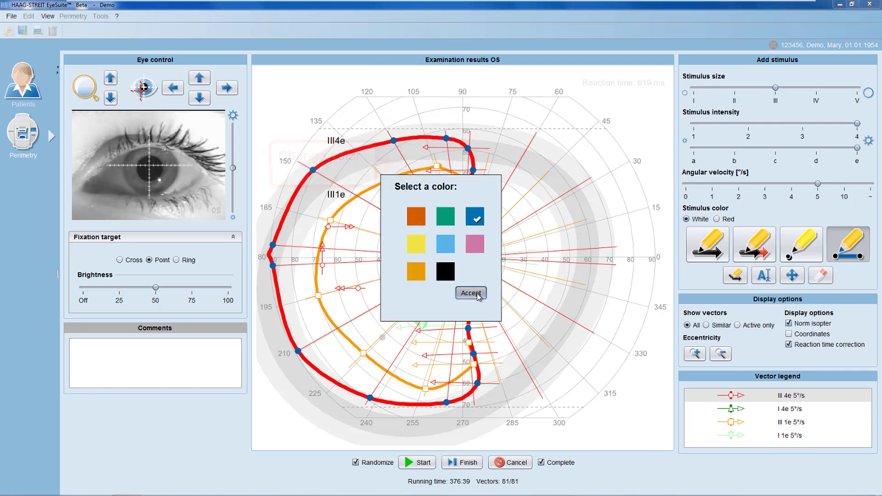
click(471, 293)
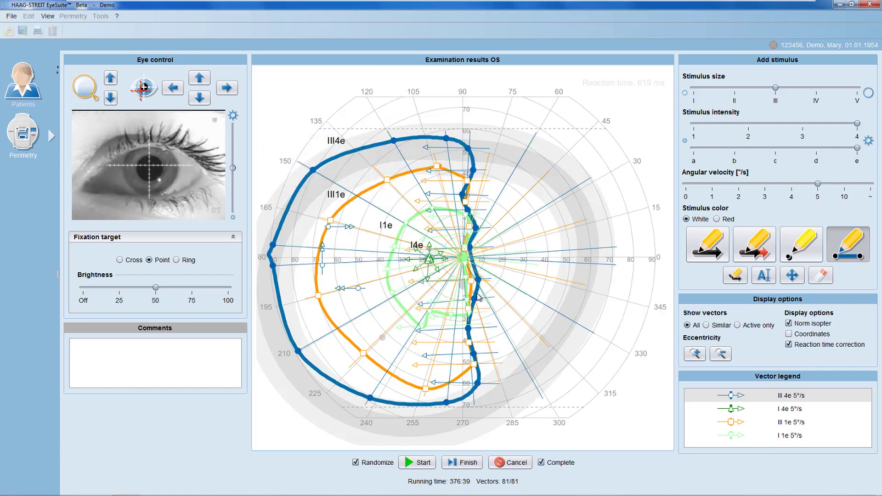
right_click(401, 141)
mouse_move(427, 172)
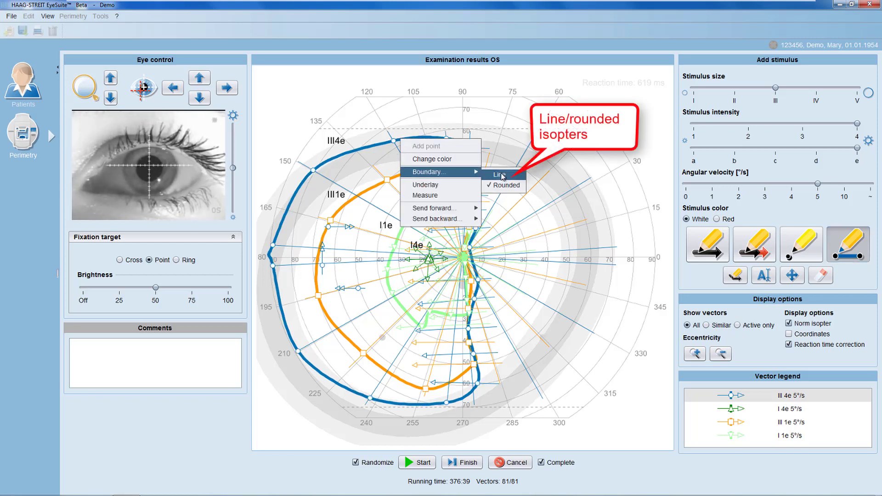
click(499, 174)
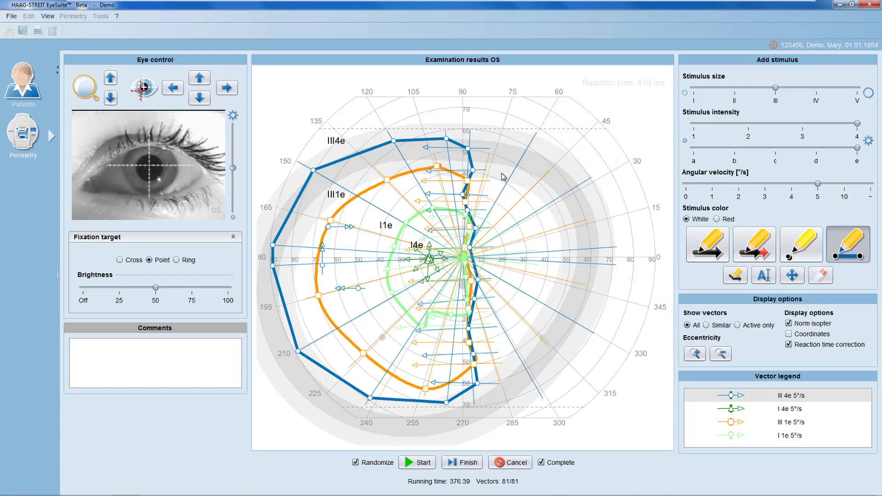
scroll(502, 177, up, 5)
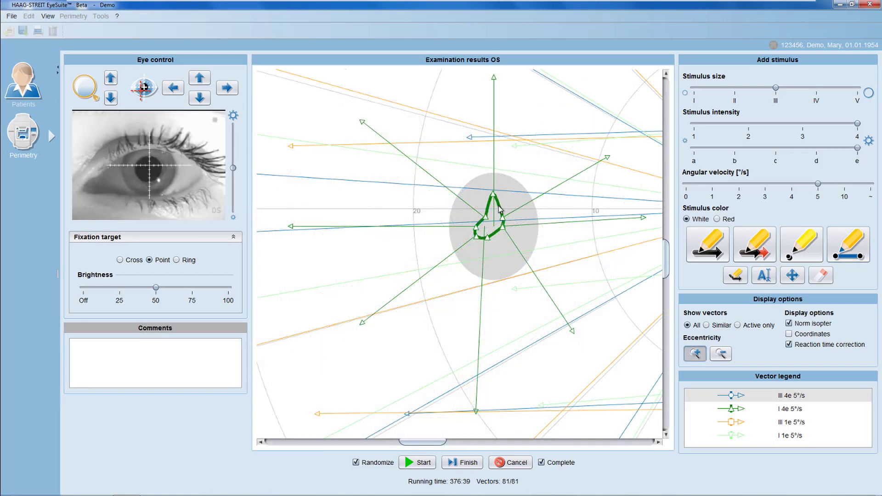
Step: Give the central I4e isopter a shaded underlay and show its 2.1 deg² area
right_click(500, 207)
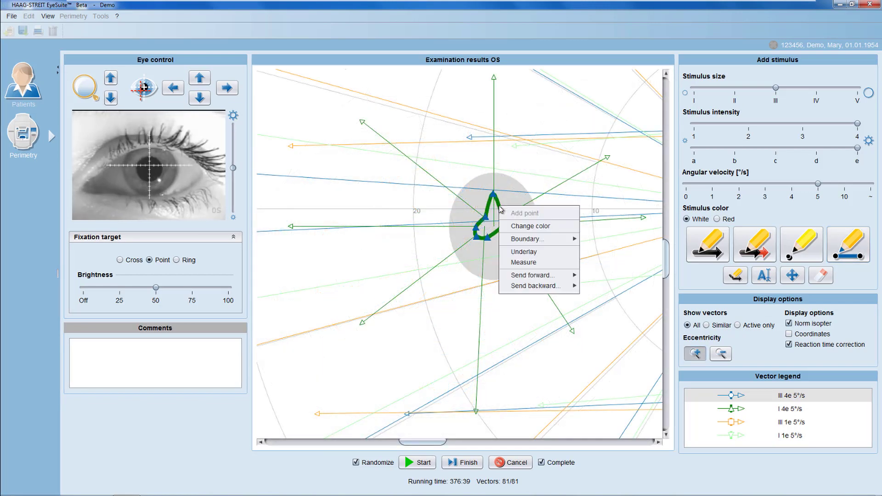
click(523, 251)
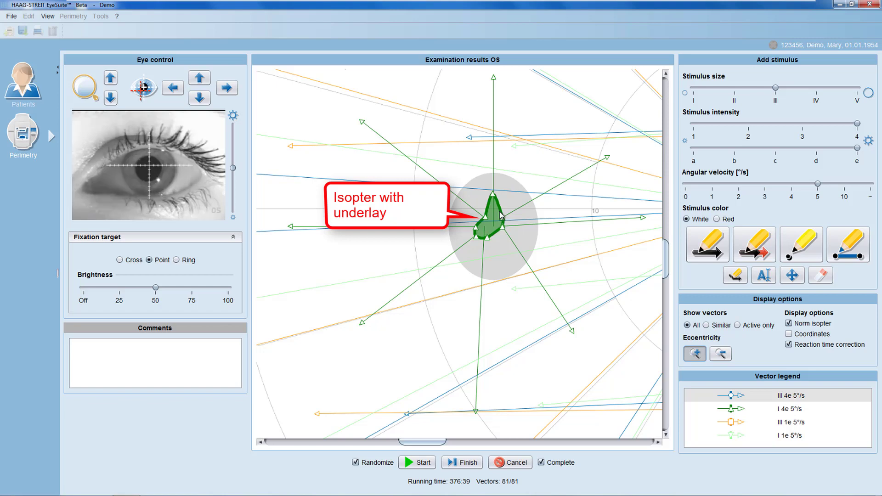
click(501, 215)
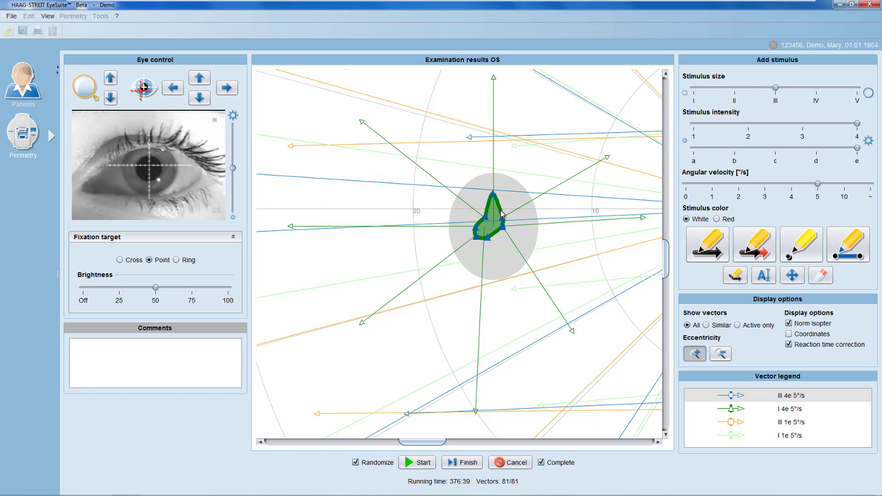
right_click(502, 216)
click(528, 270)
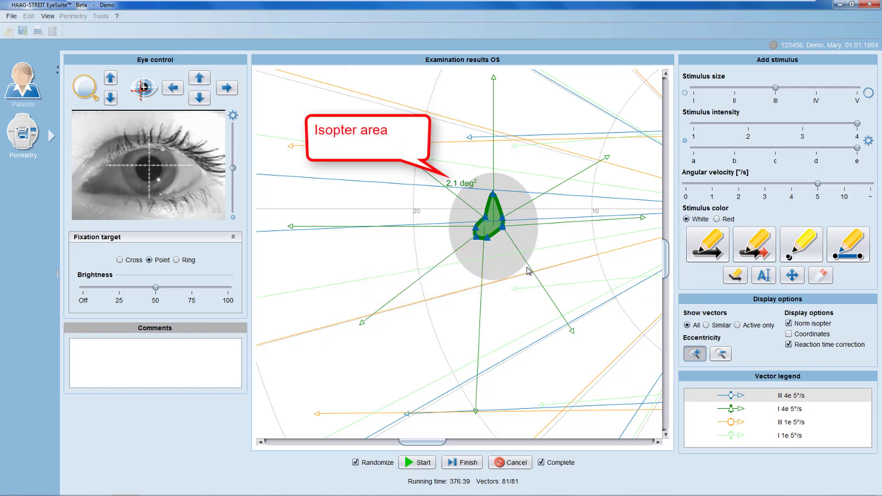
scroll(528, 270, down, 5)
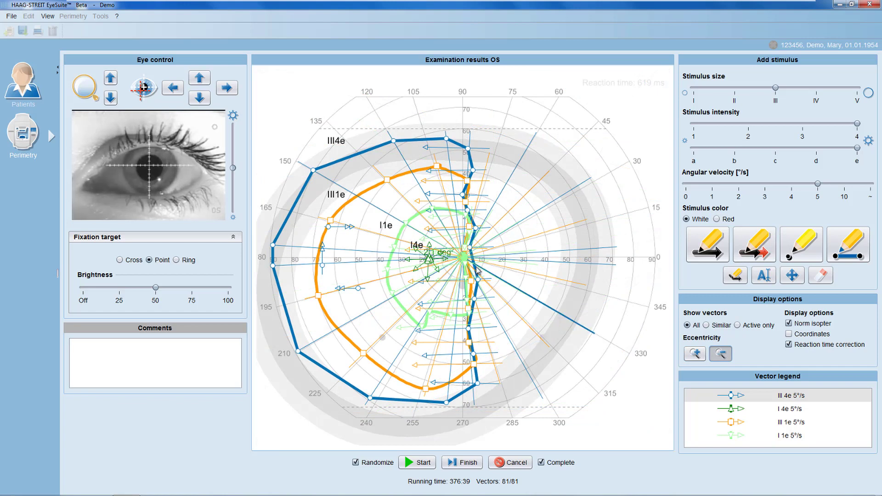
Step: Move the blue III4e isopter to the back with Send backward > Send to back
click(471, 177)
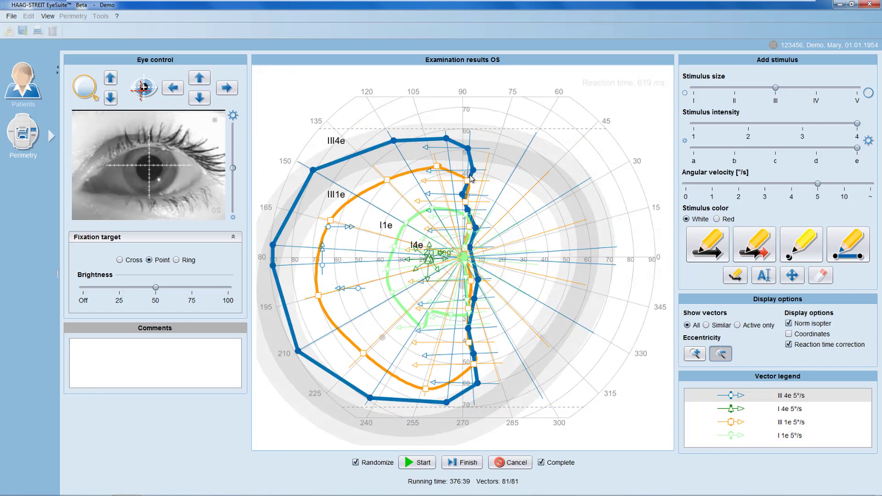
right_click(472, 177)
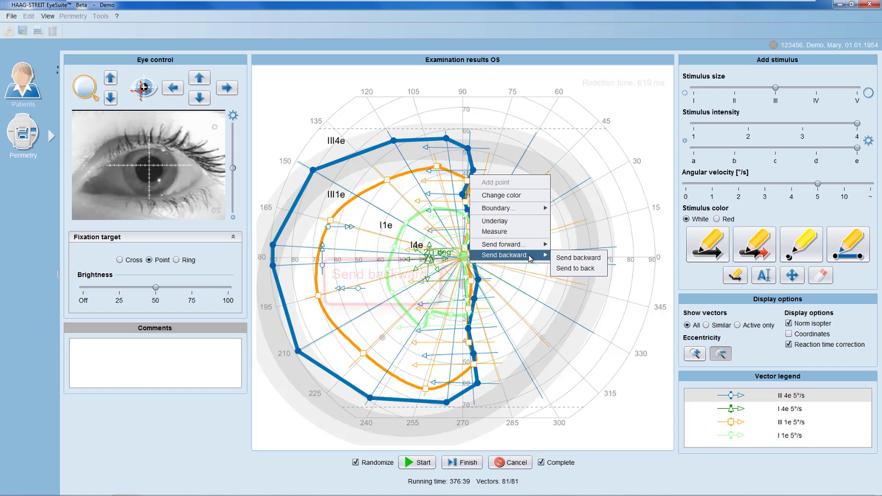
mouse_move(506, 255)
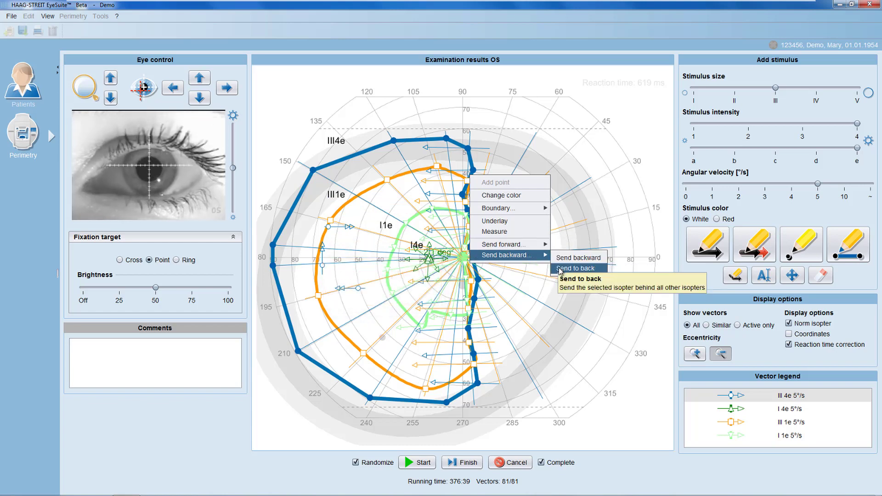
click(559, 268)
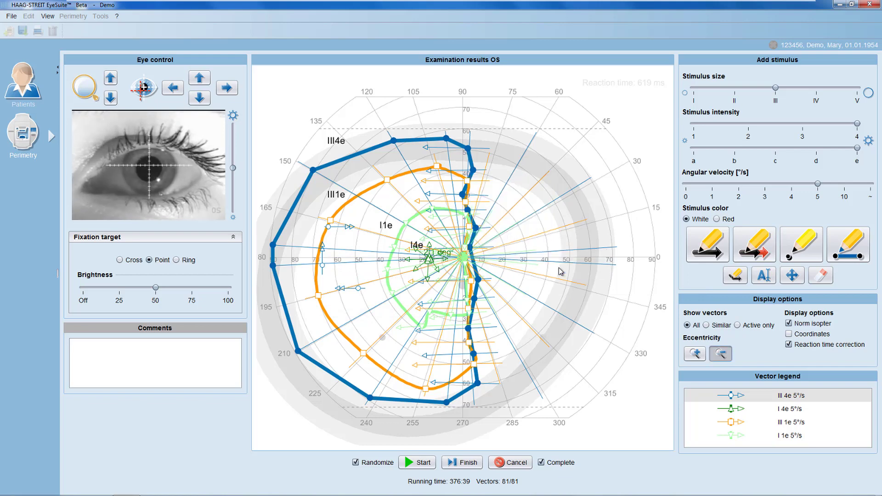
Step: Finish and save Mary's left-eye kinetic exam, then exit to the patient overview
click(473, 466)
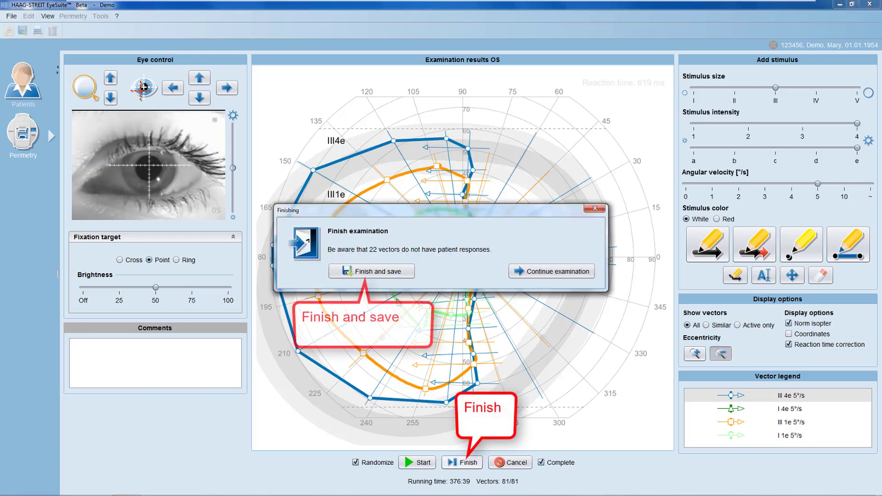
click(397, 274)
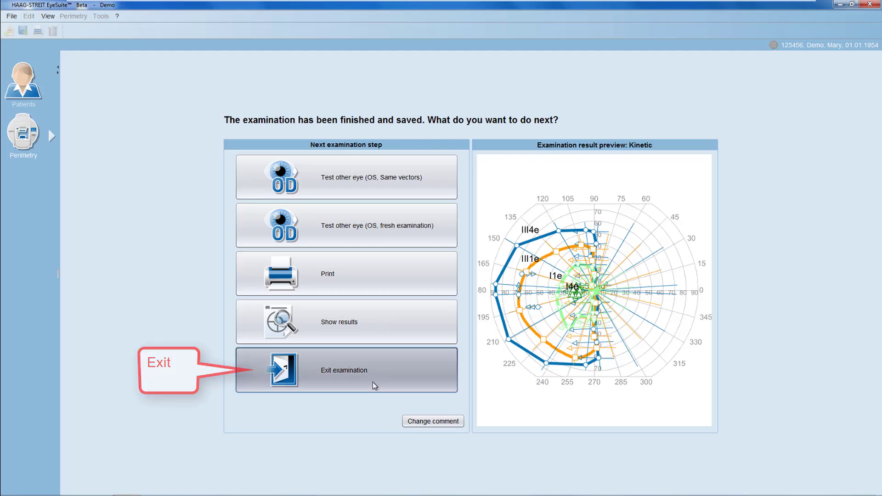
click(372, 382)
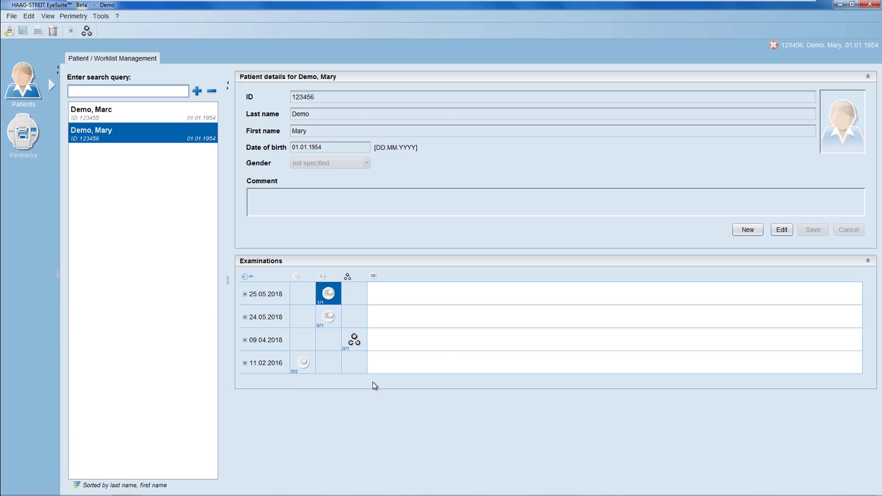